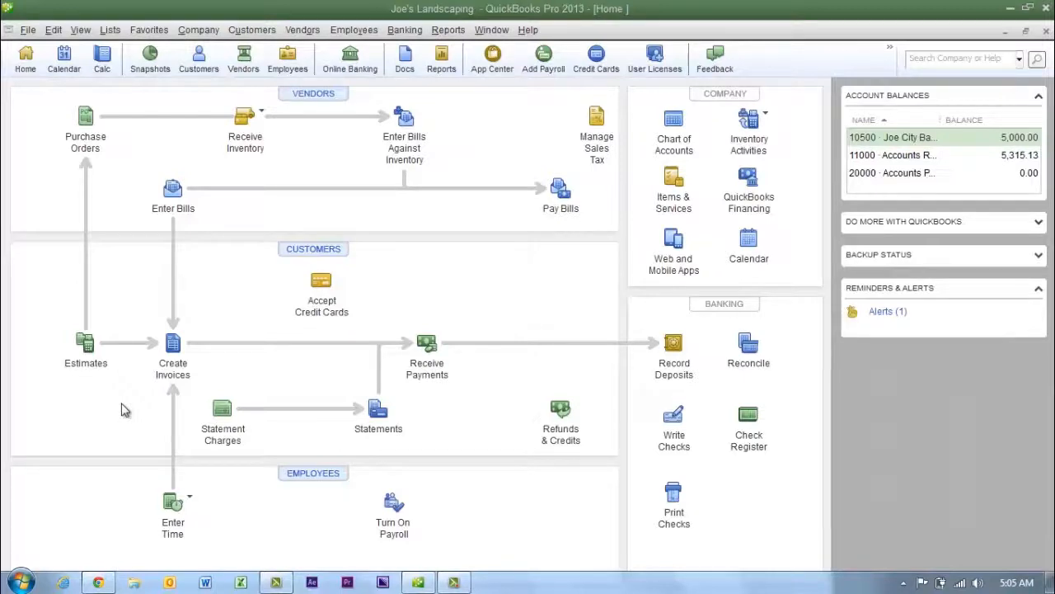
Check in the Jobs & Estimates company preferences that creating estimates is set to Yes, and accept the preferences.
click(122, 404)
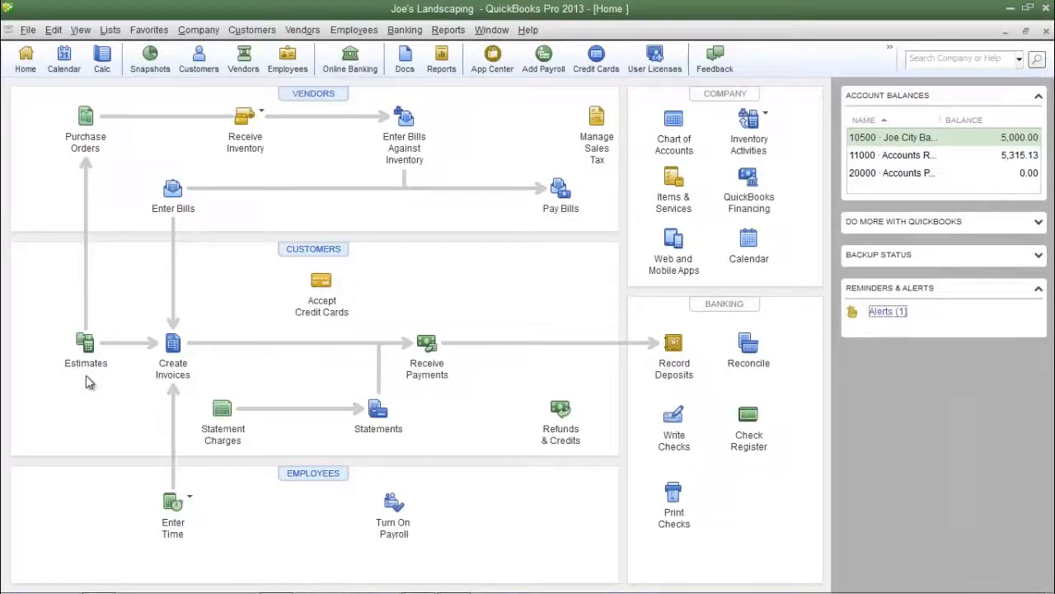
click(52, 31)
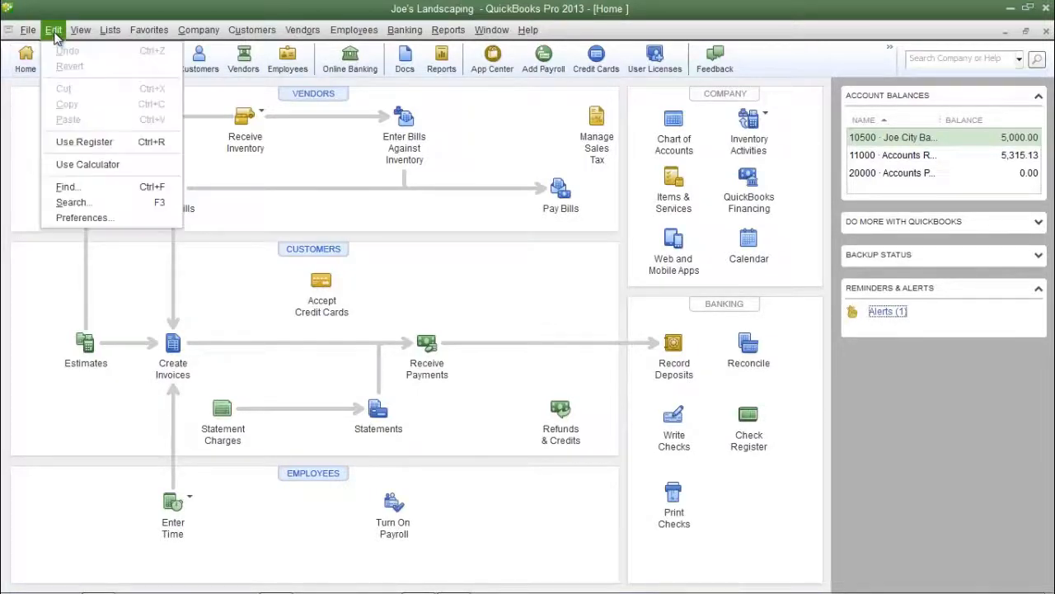
click(91, 218)
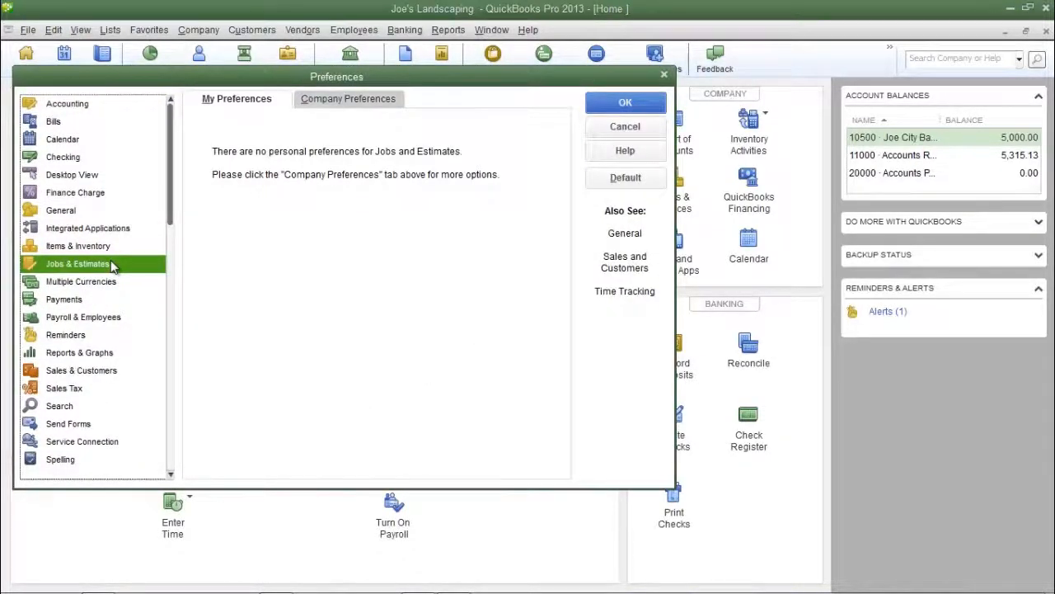
click(336, 109)
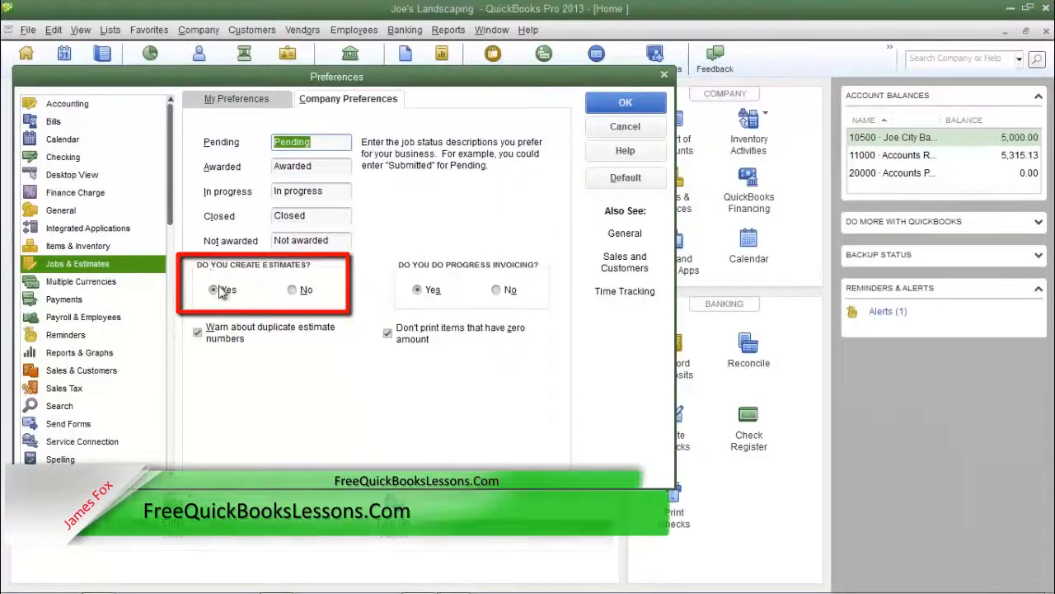
click(624, 103)
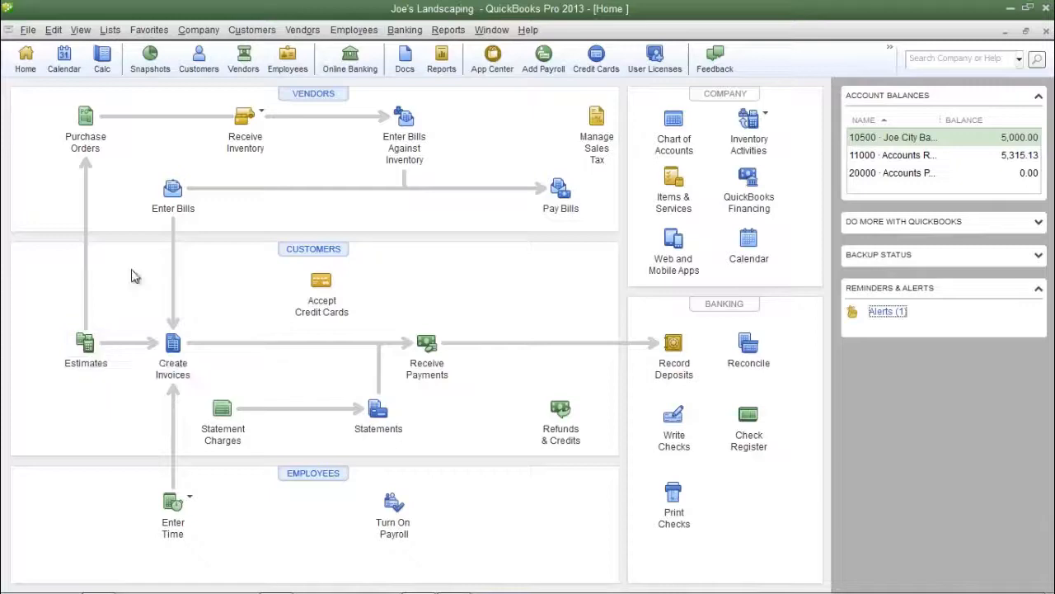
Start a new estimate for the customer Dewey Company.
click(266, 34)
click(272, 73)
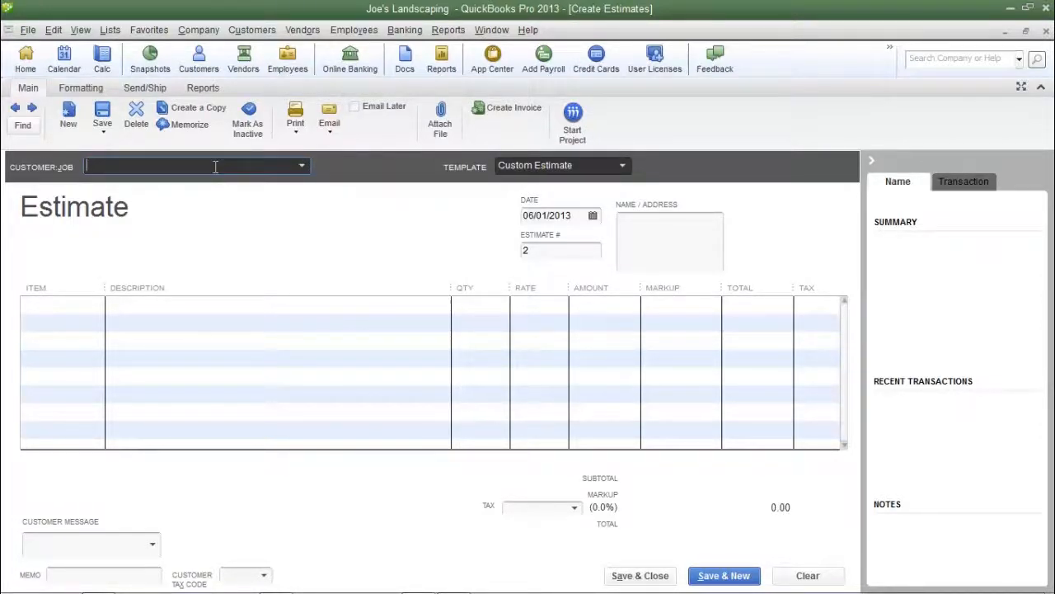
text(Dewe)
key(Tab)
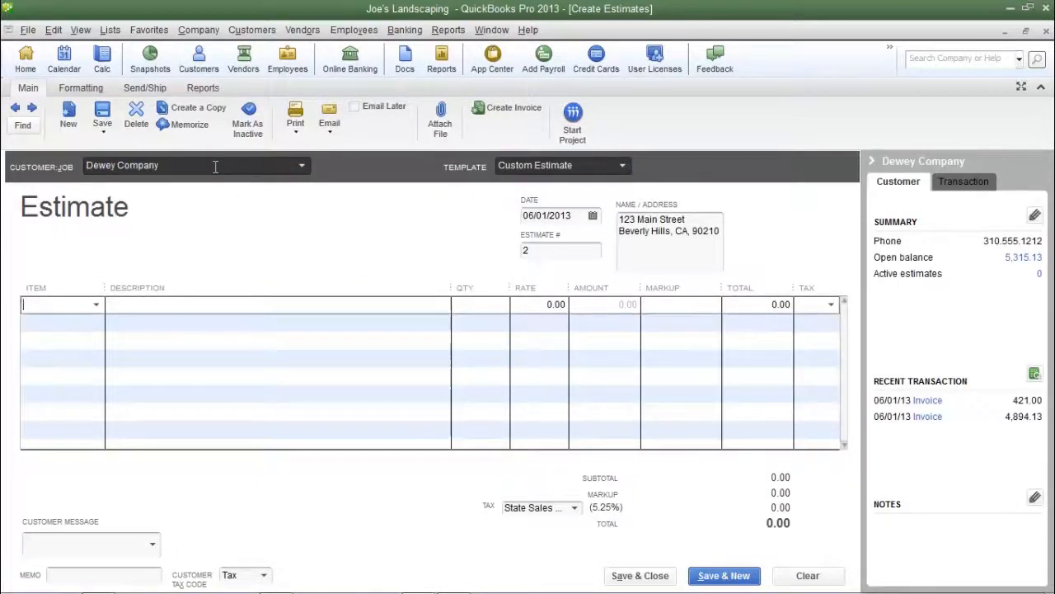
Add a Hedge Trimming line to the estimate with a quantity of 3, keeping it taxable.
text(Hed)
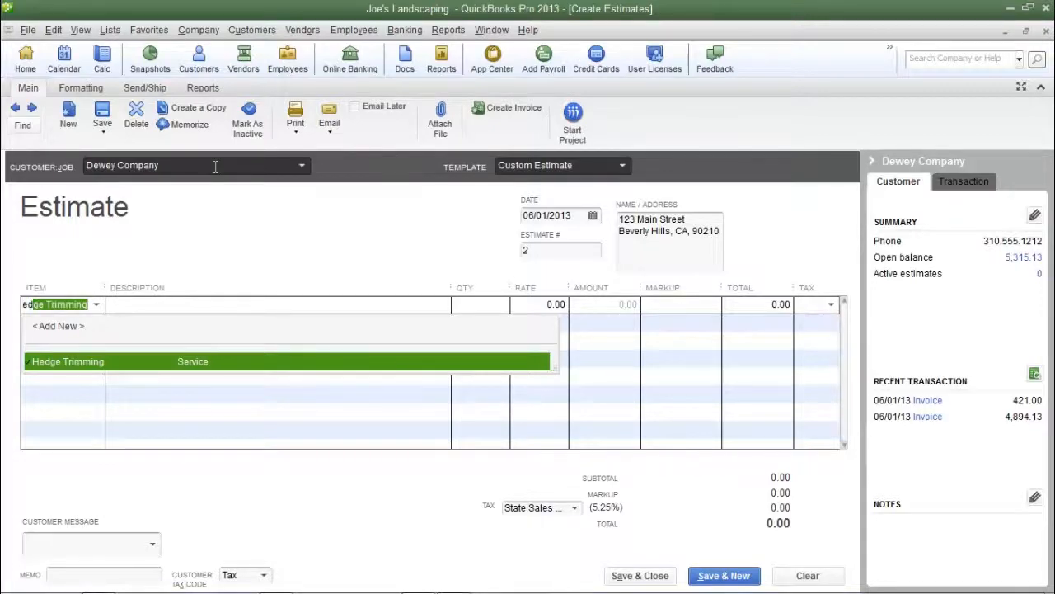
key(Tab)
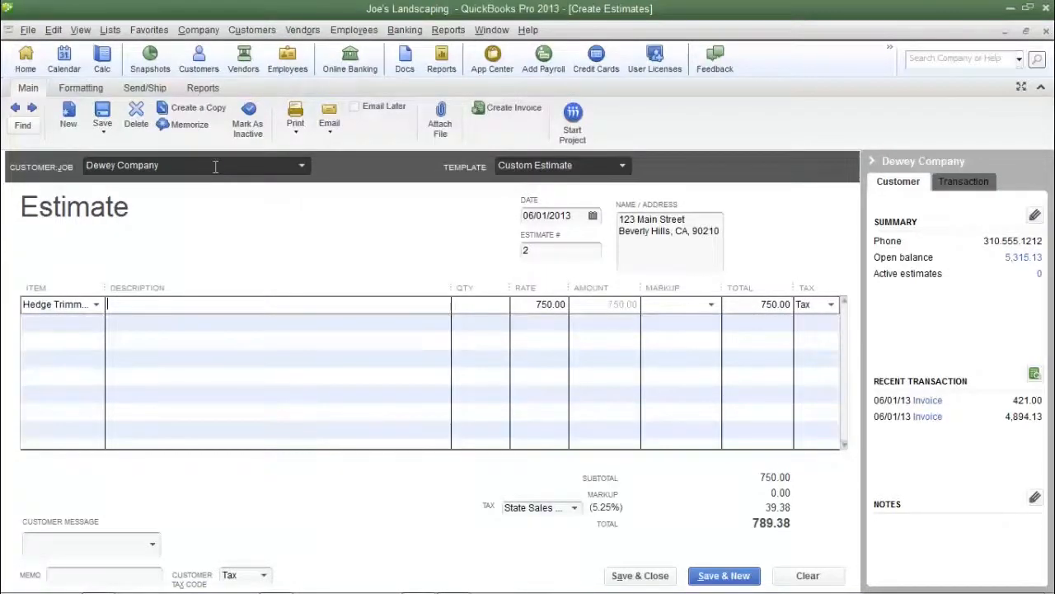
key(Tab)
text(3)
key(Tab)
key(Tab)
key(Tab)
key(Tab)
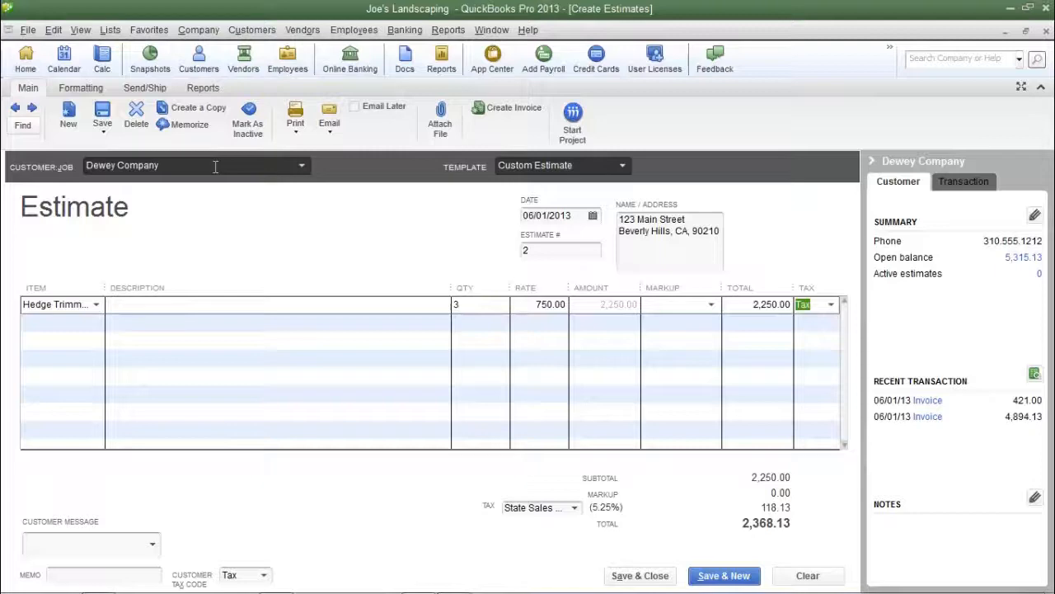
click(831, 305)
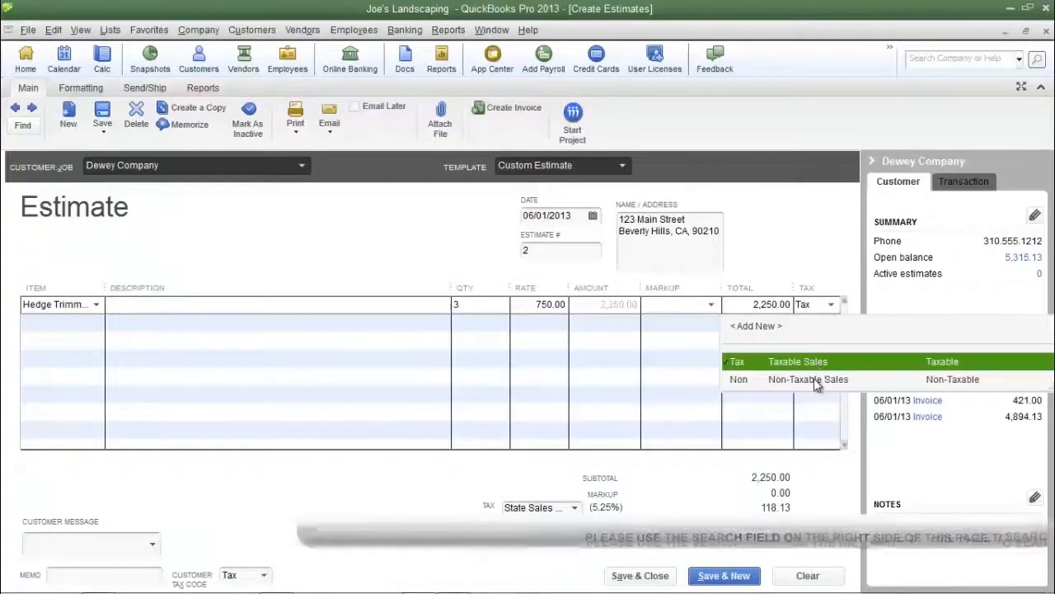
key(Tab)
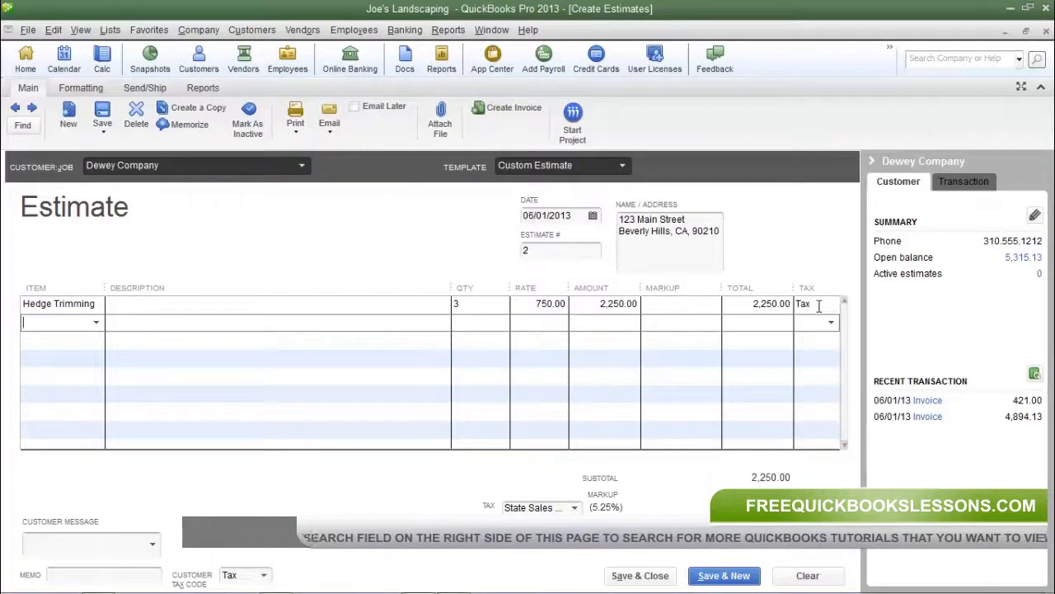
Add a Red Roses line to the estimate with a quantity of 3.
text(Red Roses)
key(Tab)
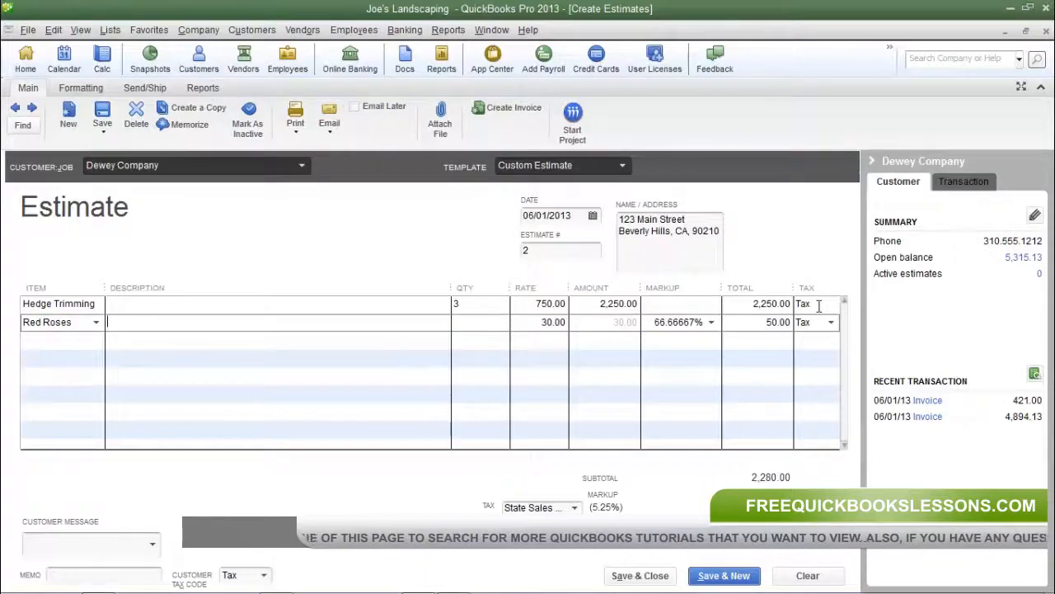
text(3)
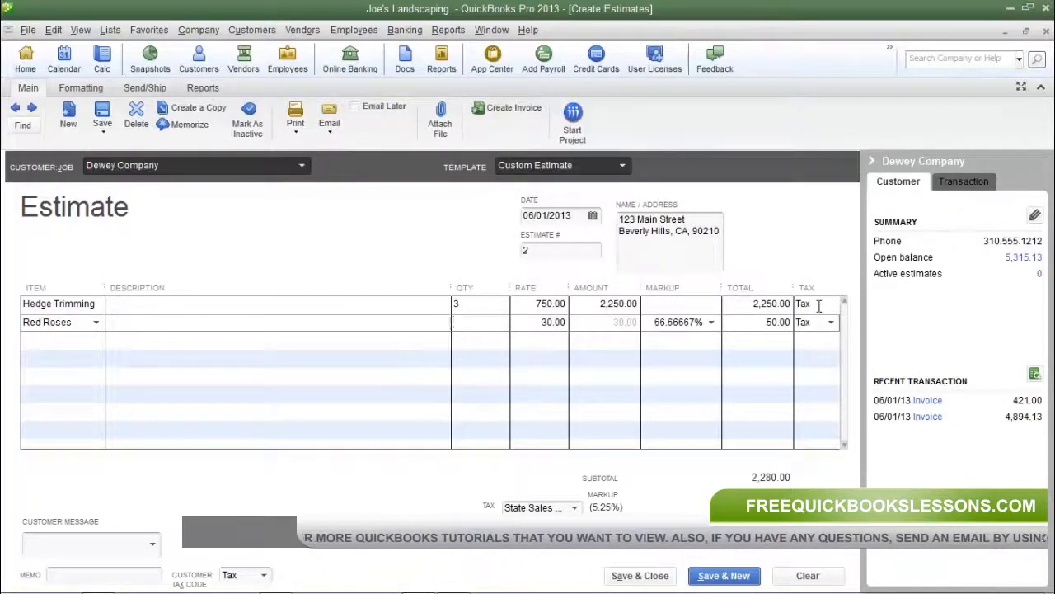
key(Tab)
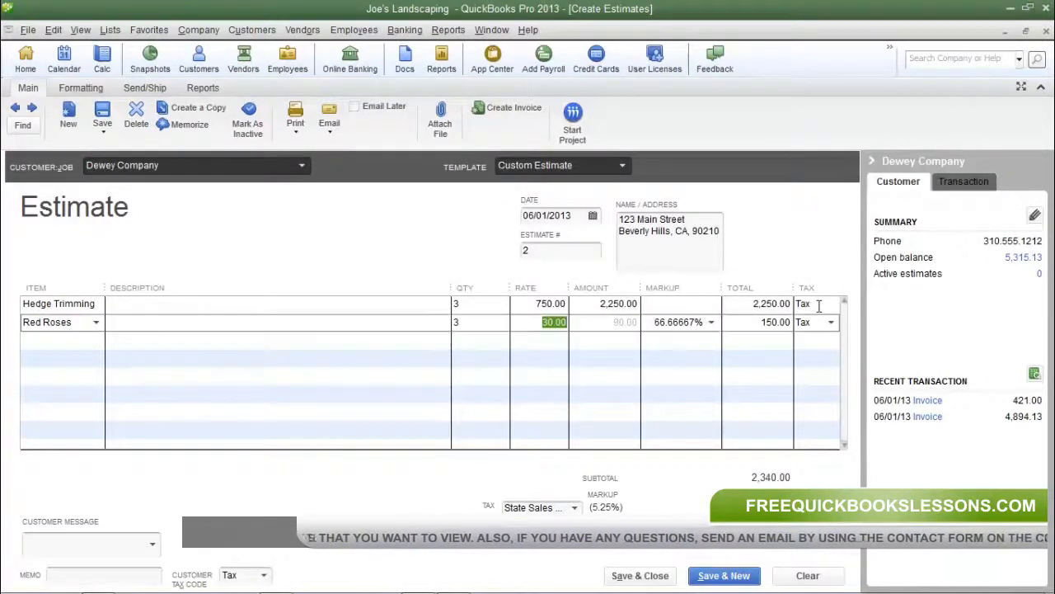
Examine how quantity, rate, amount, markup and total relate on the Hedge Trimming and Red Roses lines of the estimate.
click(427, 327)
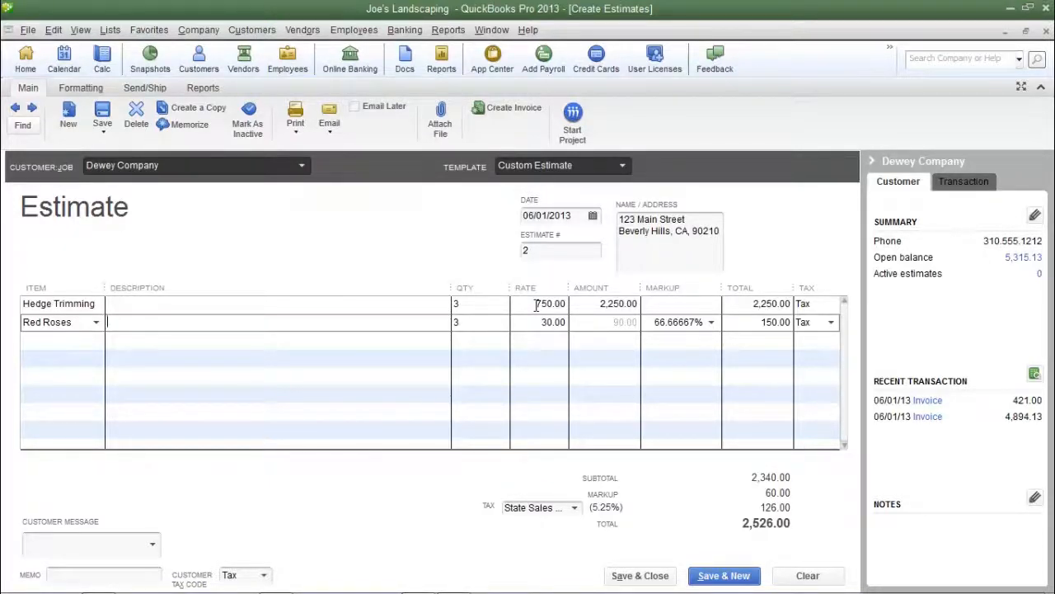
click(489, 305)
click(592, 324)
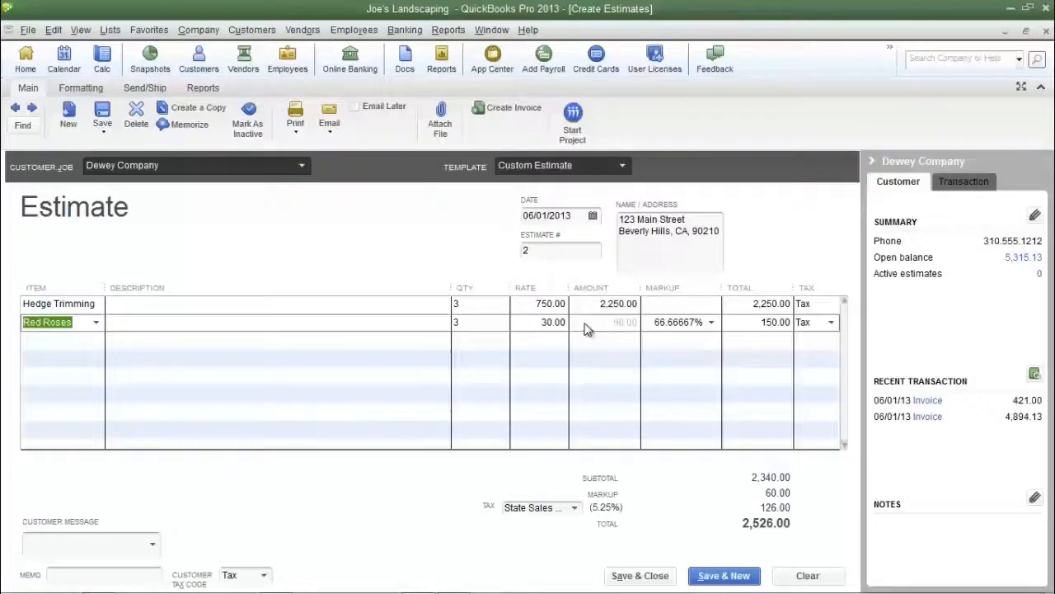
click(372, 323)
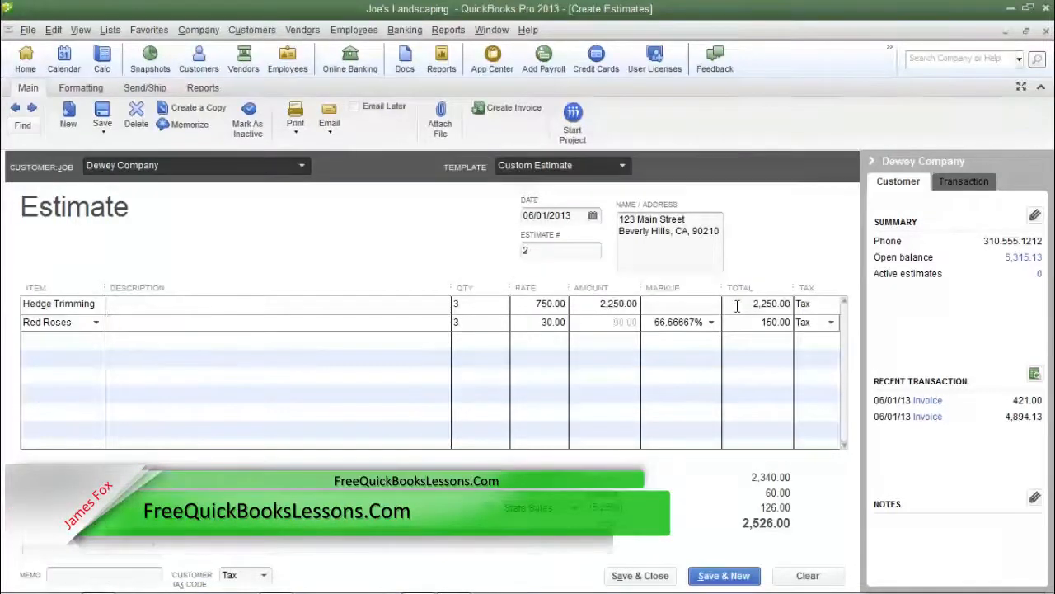
click(488, 305)
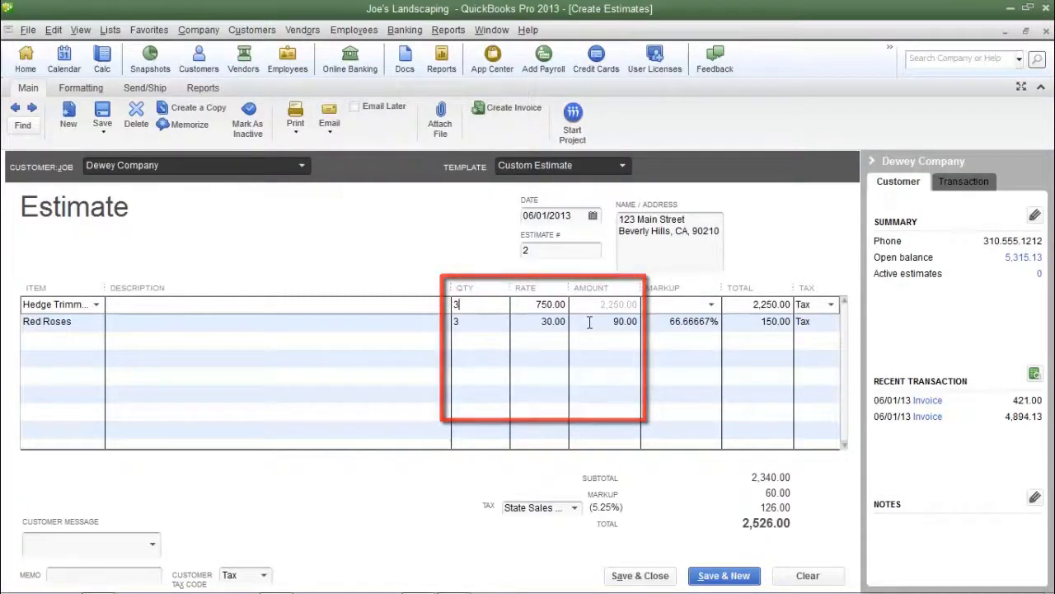
click(534, 304)
drag(744, 320, 807, 321)
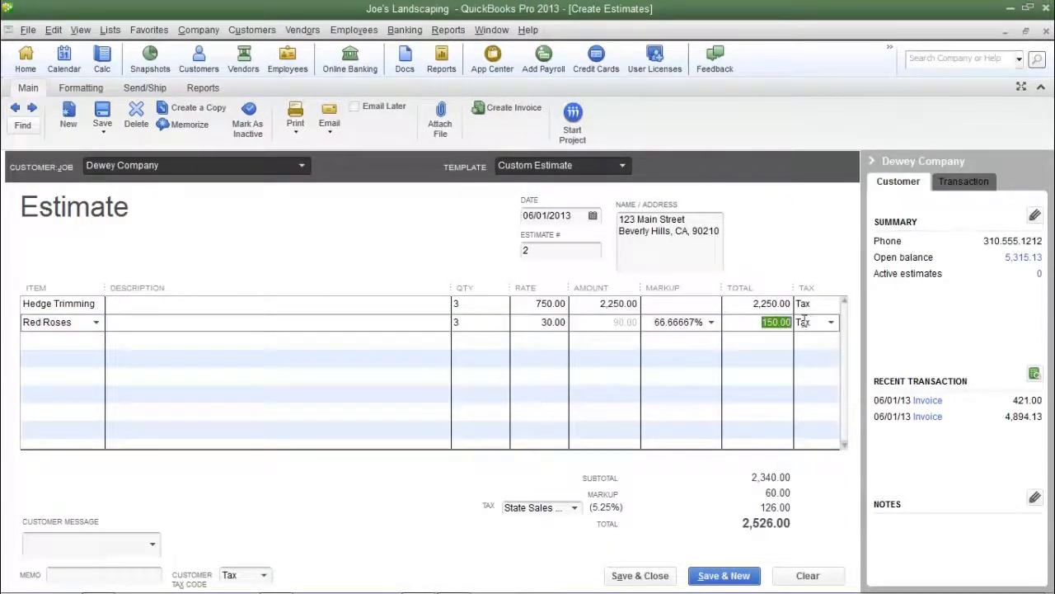
click(661, 308)
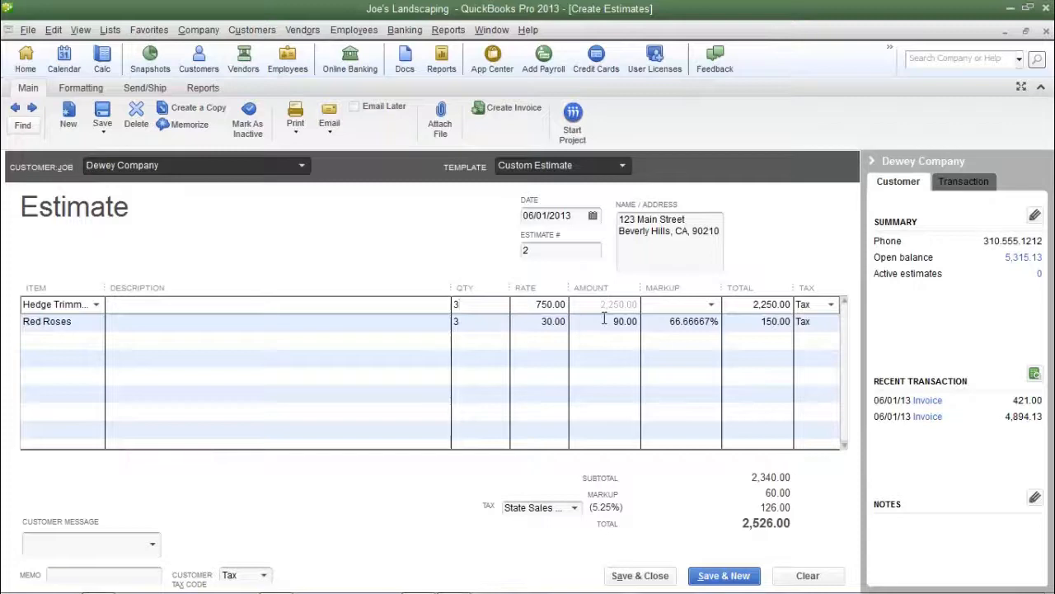
Set the Red Roses markup to a flat amount of 50.
click(667, 323)
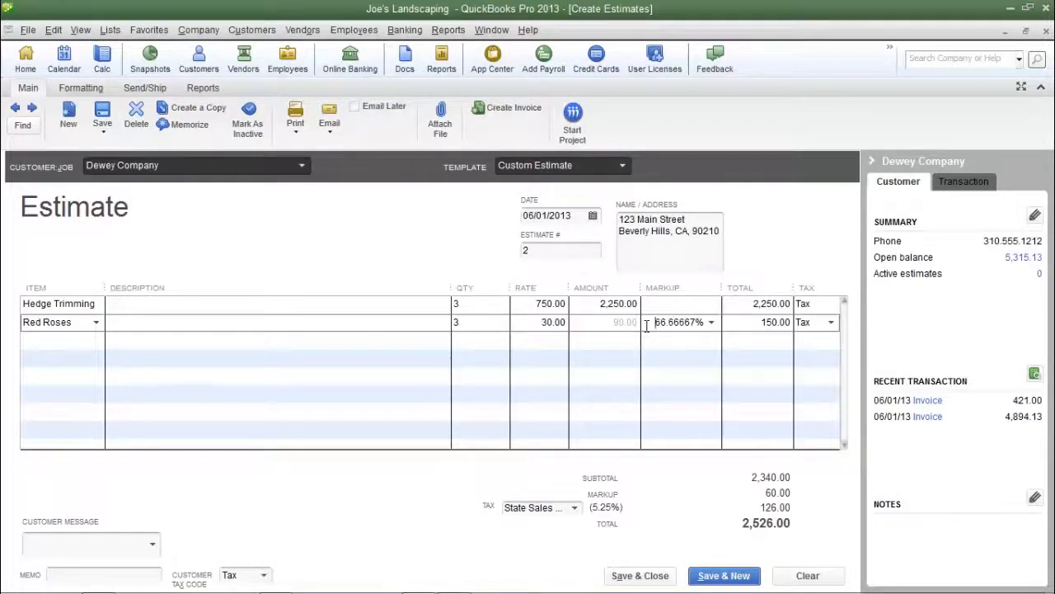
drag(647, 326, 732, 326)
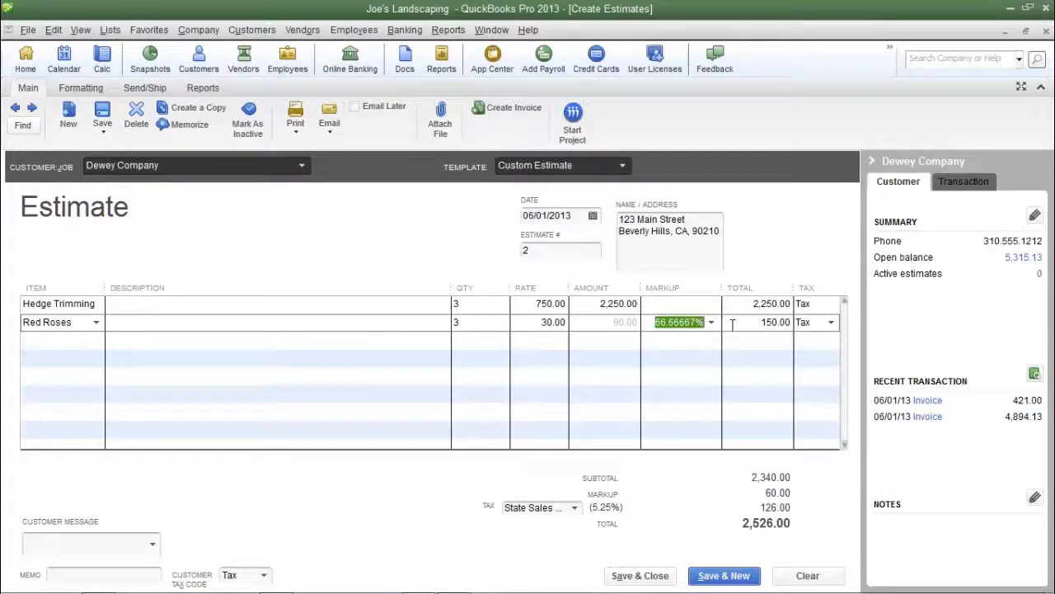
text(50)
key(Tab)
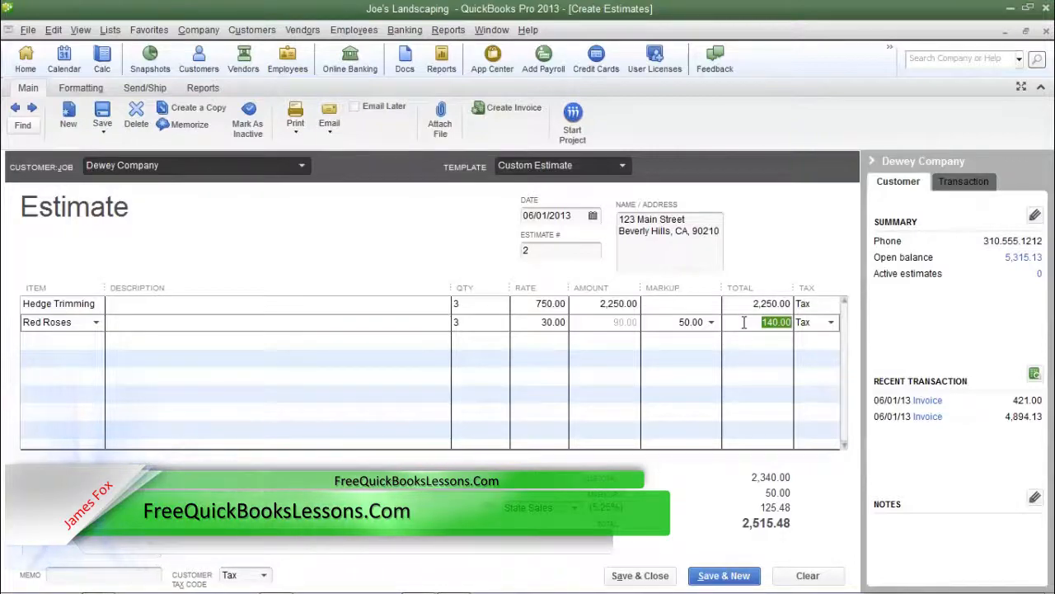
Set the Hedge Trimming markup to 10%, then save and close the estimate.
click(668, 306)
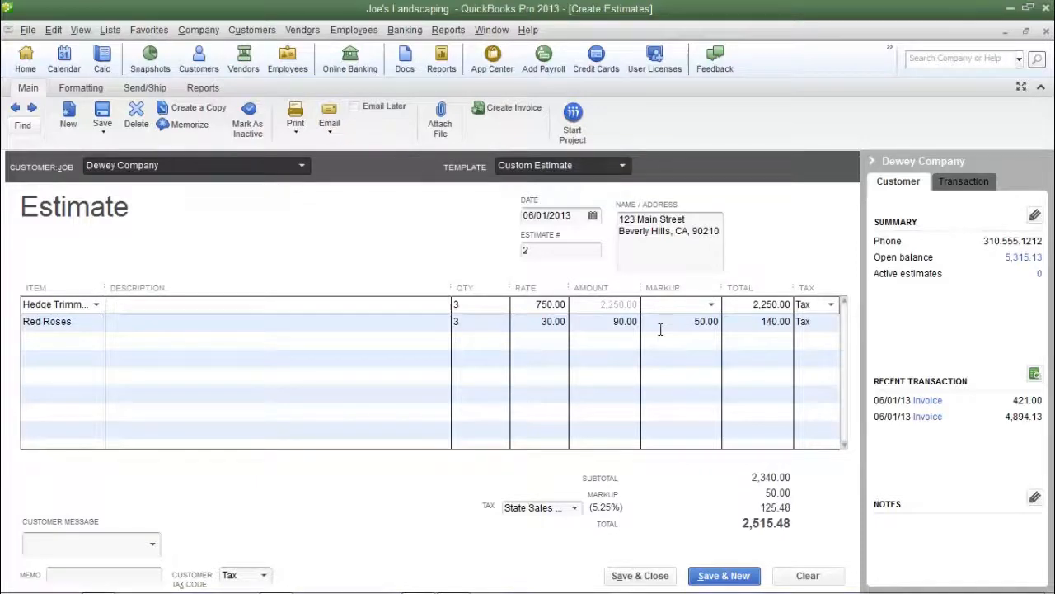
text(10%)
key(Tab)
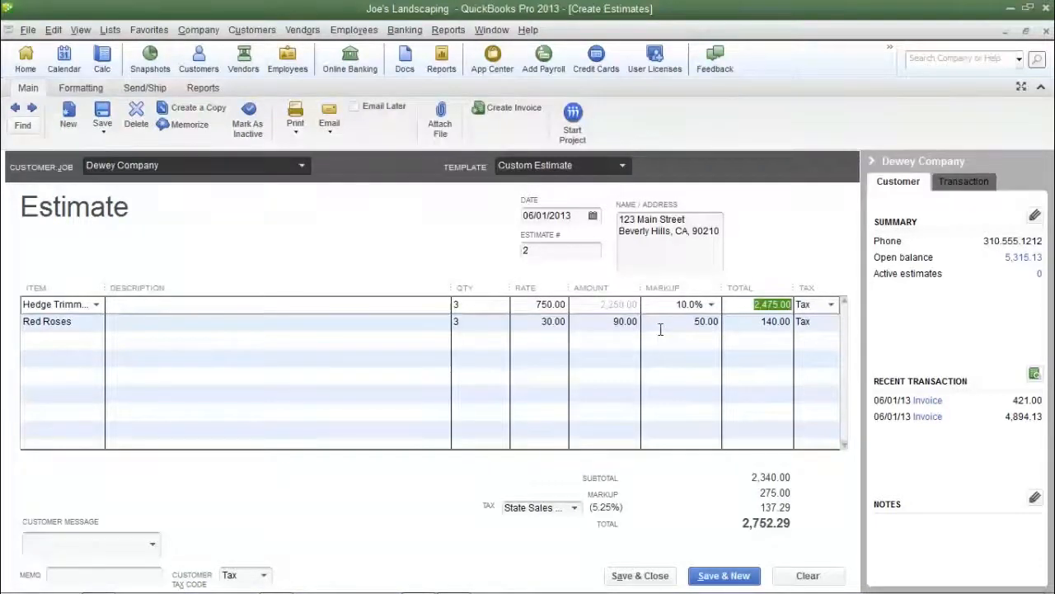
key(Tab)
key(ctrl+s)
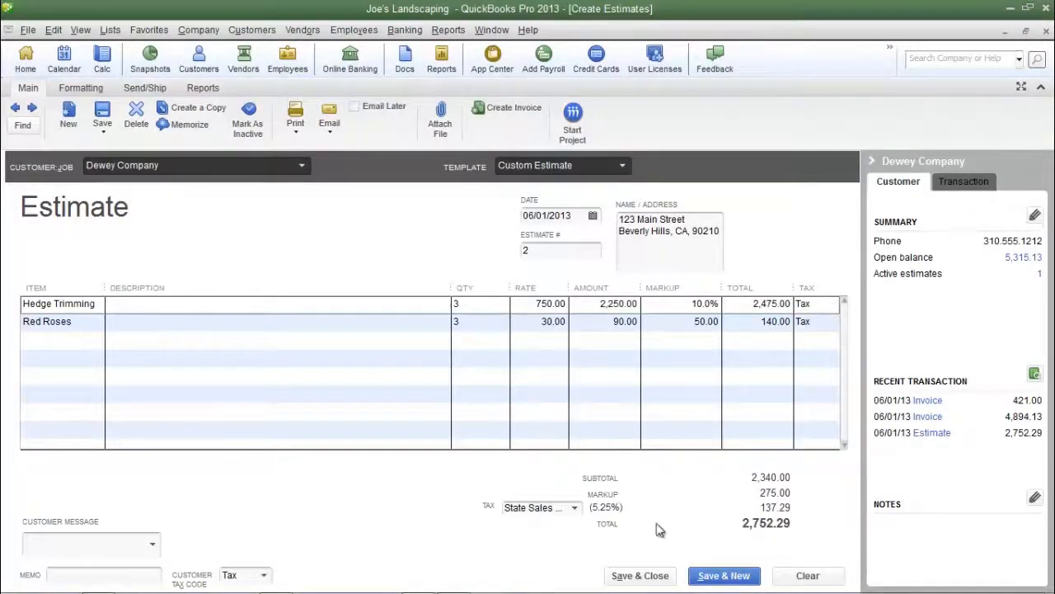
click(646, 578)
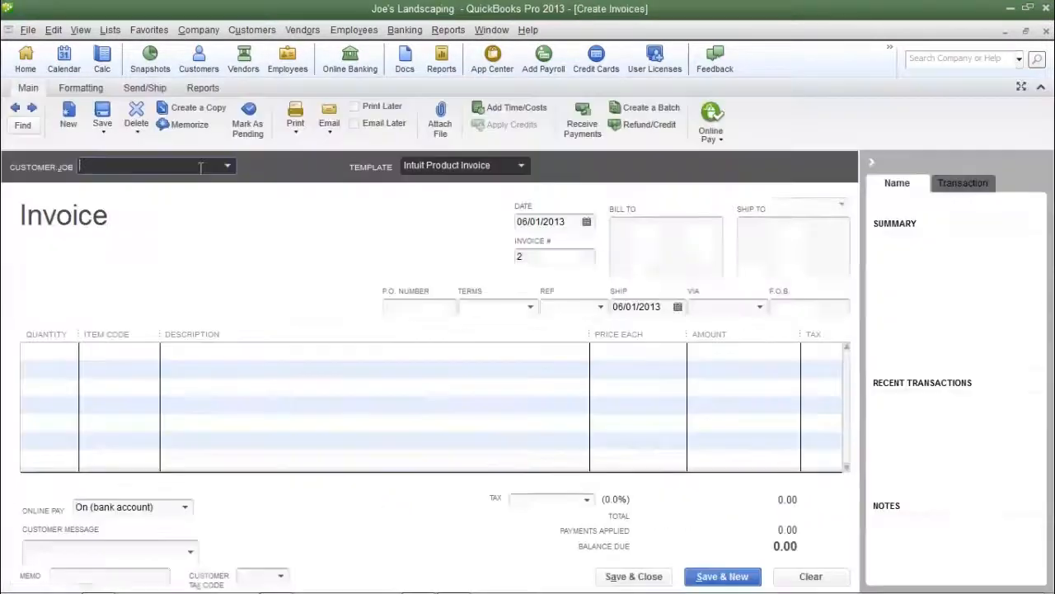
Create an invoice for Dewey Company from its available estimate number 2 and save it.
click(174, 346)
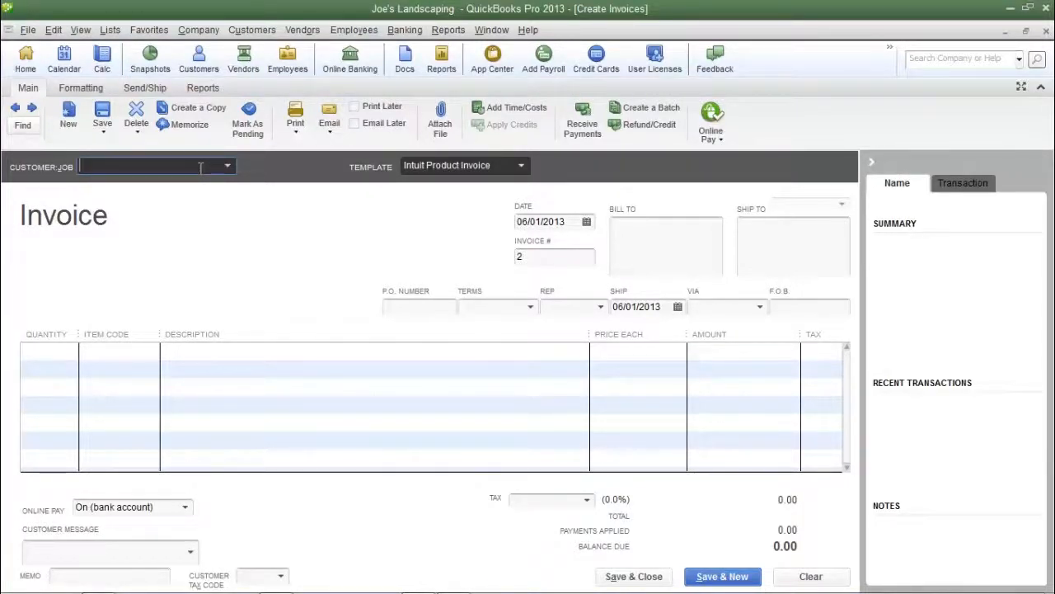
text(Dewey Company)
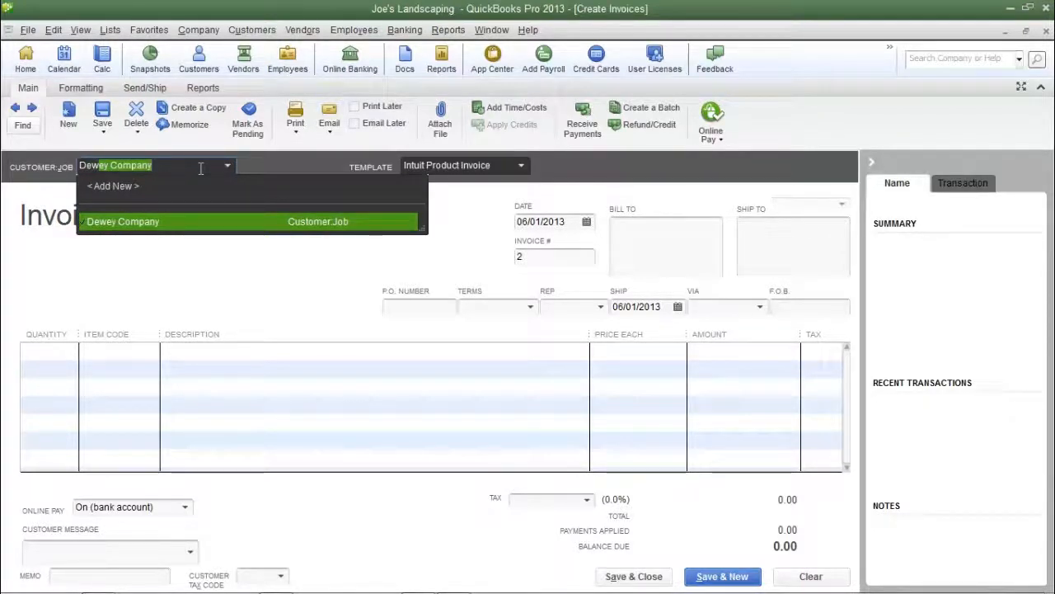
key(Tab)
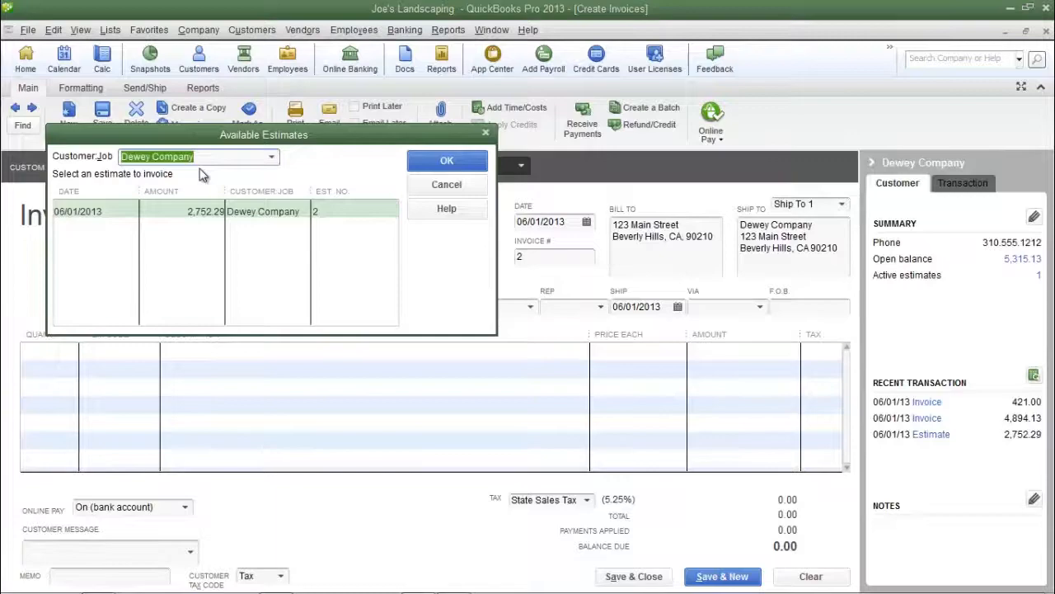
click(208, 212)
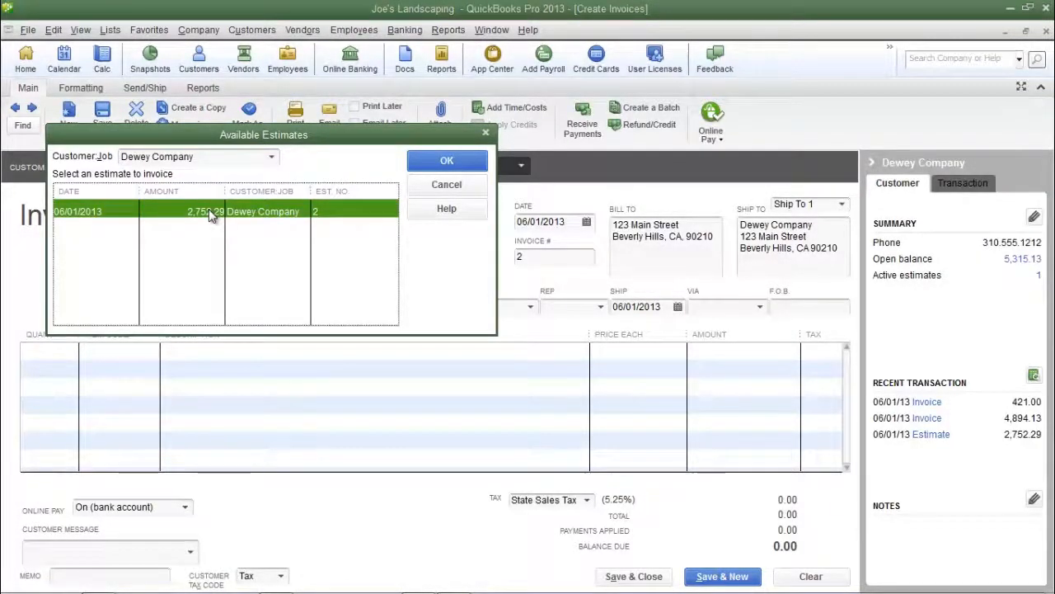
click(446, 160)
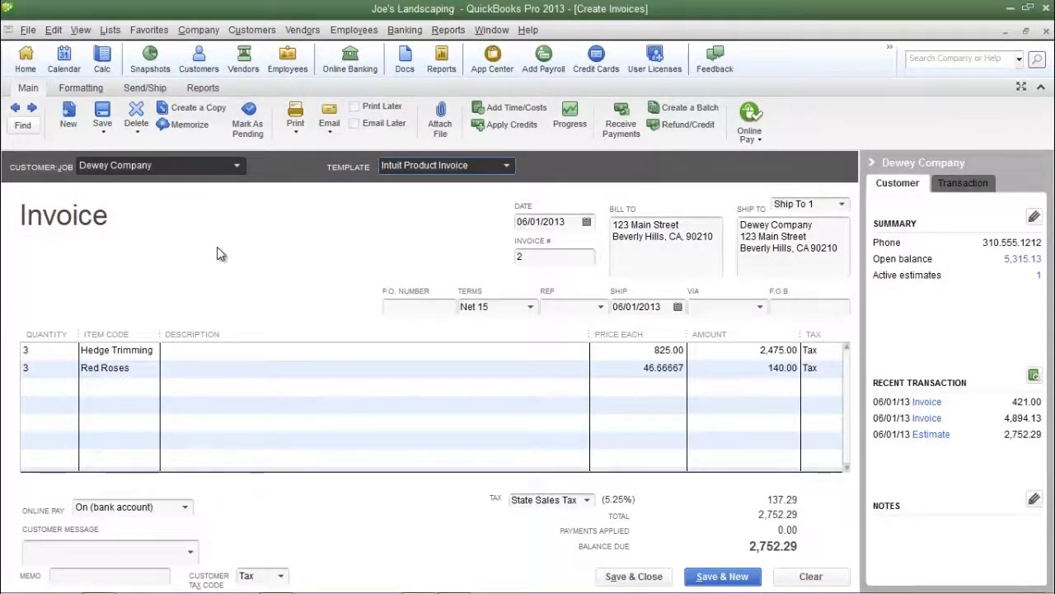
click(104, 118)
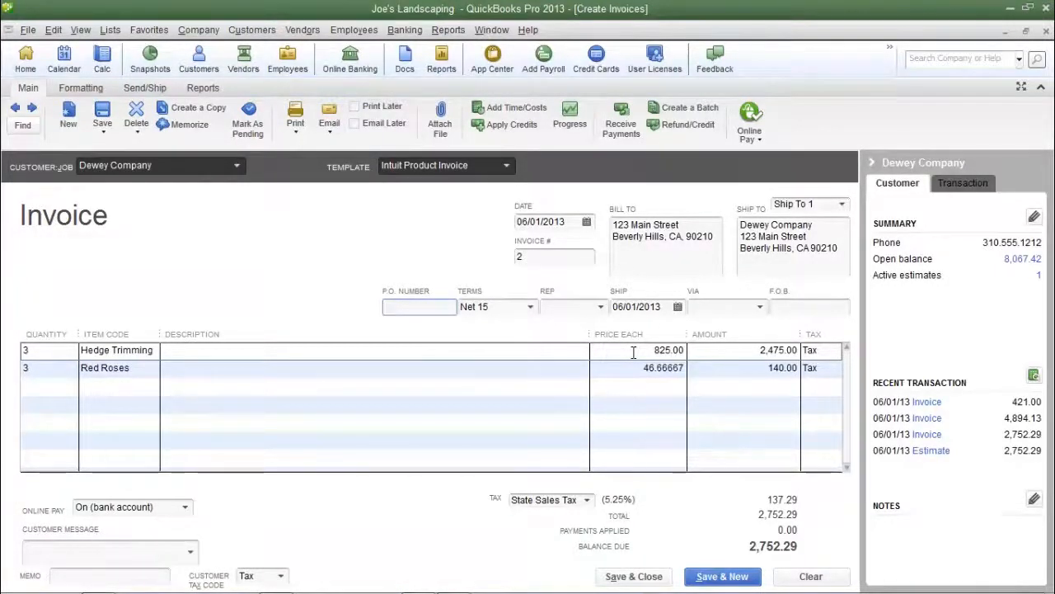
click(572, 352)
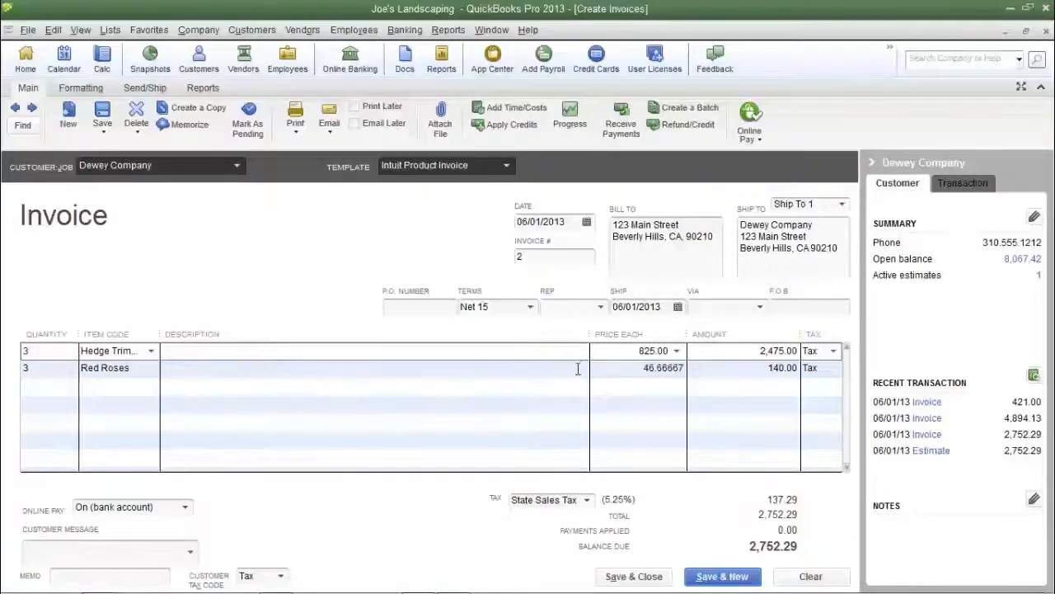
click(760, 369)
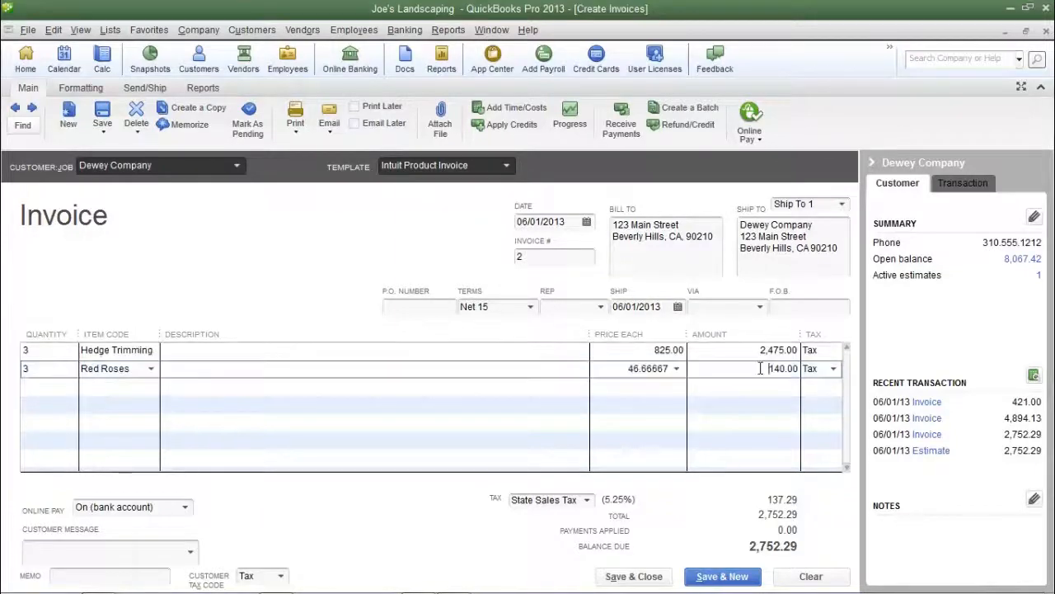